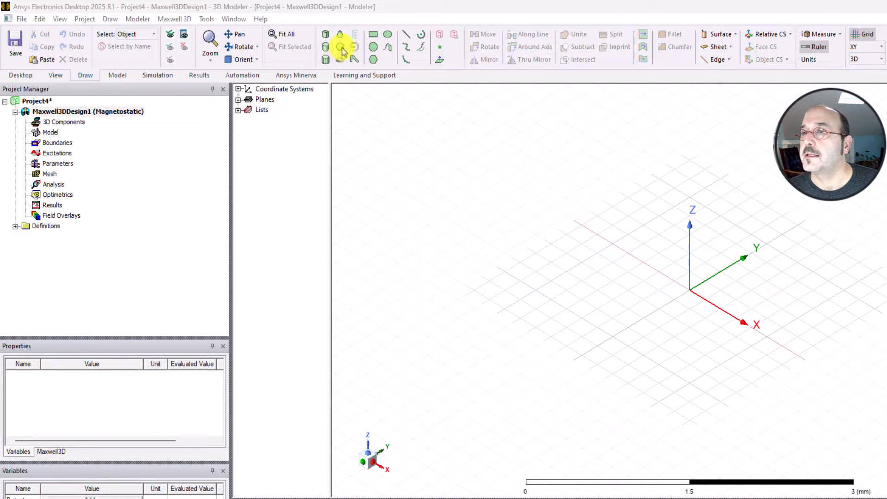
# - Draw a sphere of 1 mm radius centred at the origin and widen the model tree
pyautogui.click(343, 49)
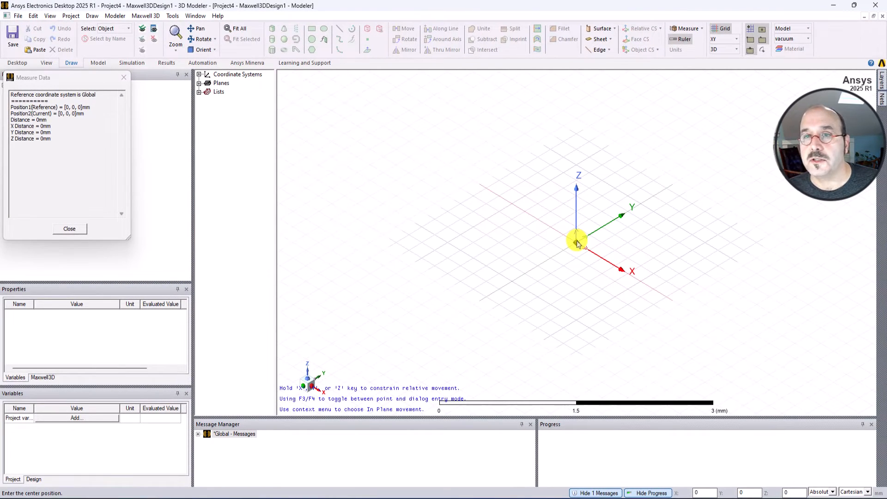
pyautogui.click(577, 244)
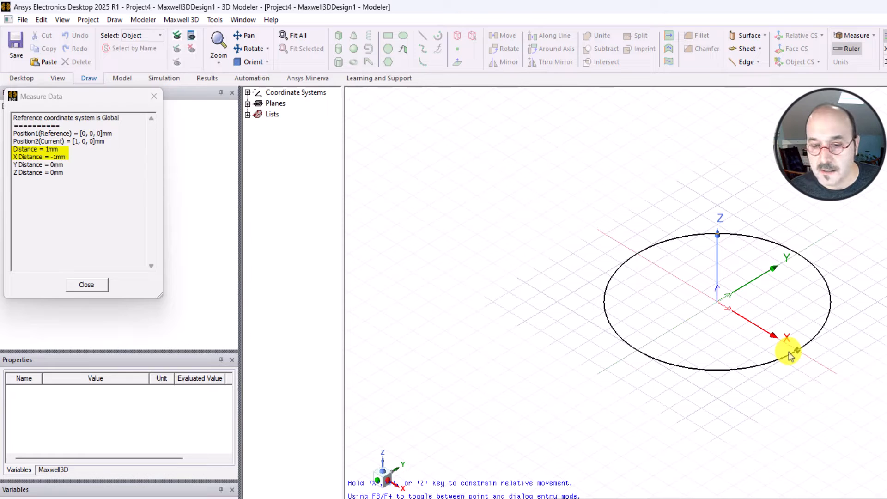
pyautogui.click(790, 355)
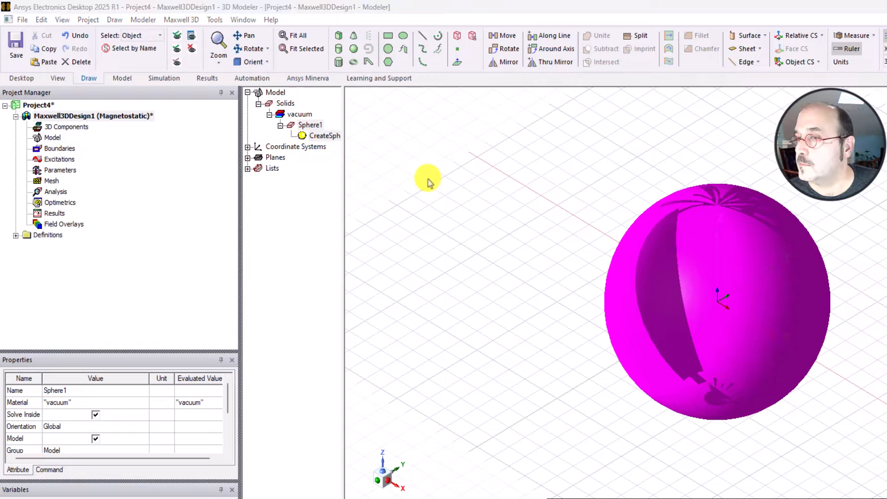
pyautogui.click(341, 178)
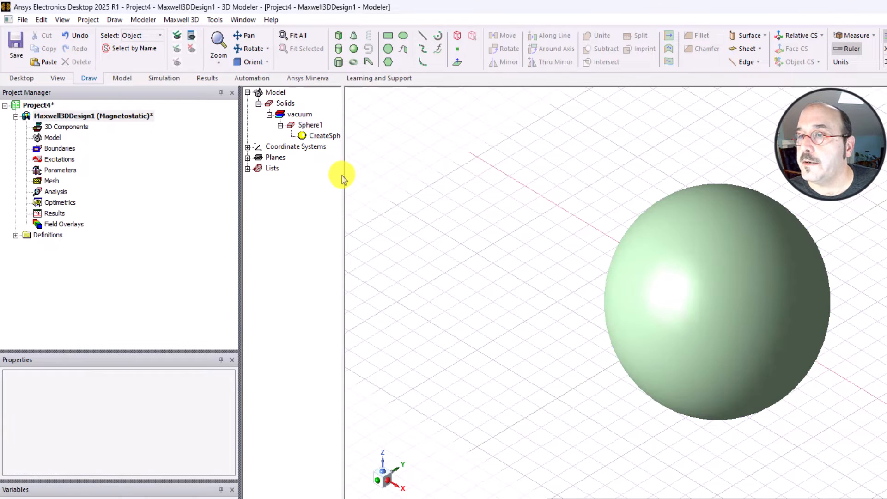
pyautogui.moveTo(342, 179); pyautogui.dragTo(387, 167)
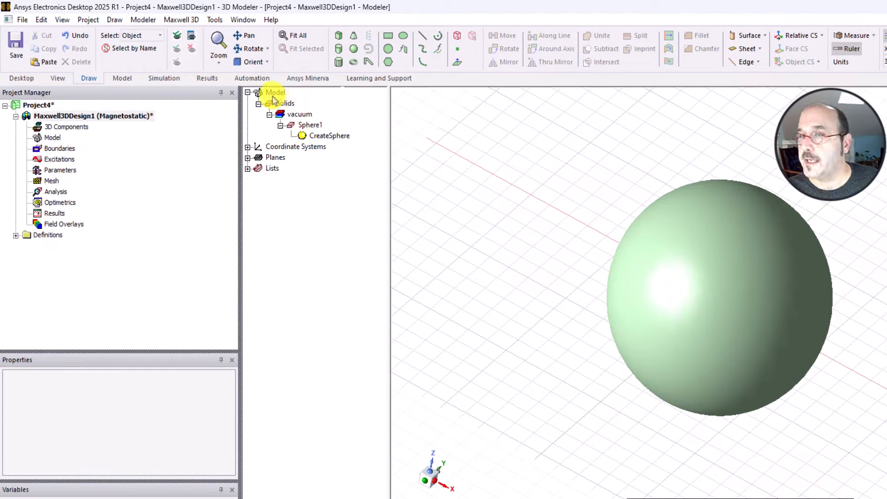
# - Select and deselect the sphere from the model tree and the 3D view to review its attributes
pyautogui.click(311, 127)
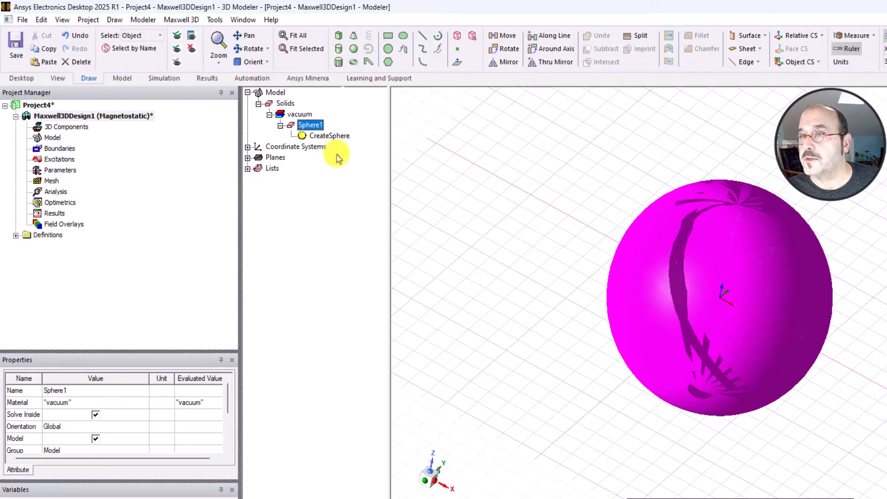
pyautogui.click(567, 202)
pyautogui.click(671, 266)
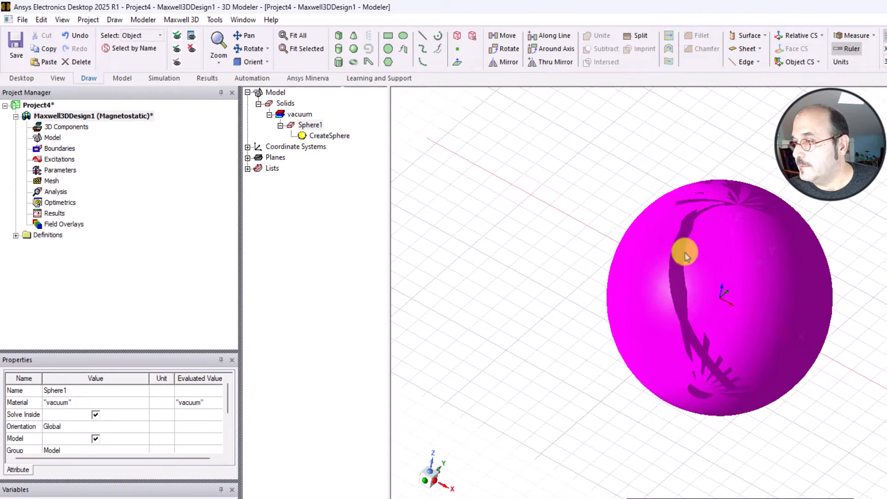
pyautogui.moveTo(552, 212)
pyautogui.keyDown('alt'); pyautogui.mouseDown()
pyautogui.moveTo(565, 202)
pyautogui.moveTo(549, 198)
pyautogui.mouseUp(); pyautogui.keyUp('alt')
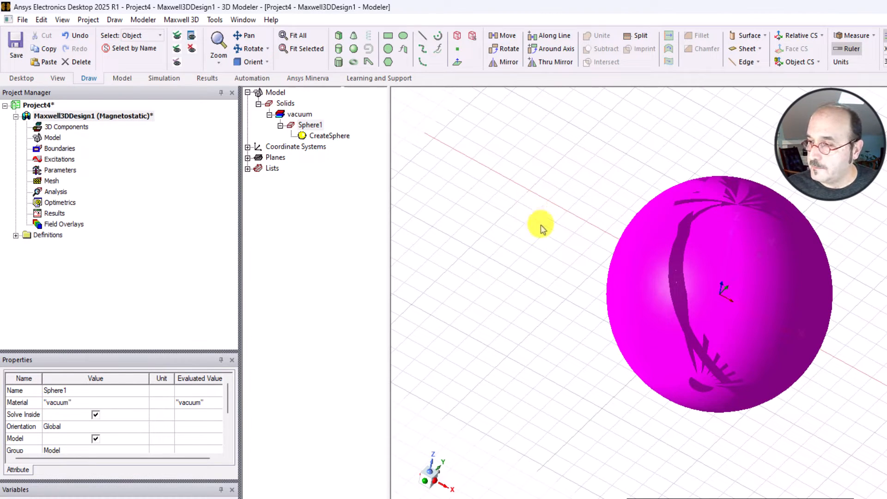
pyautogui.click(690, 270)
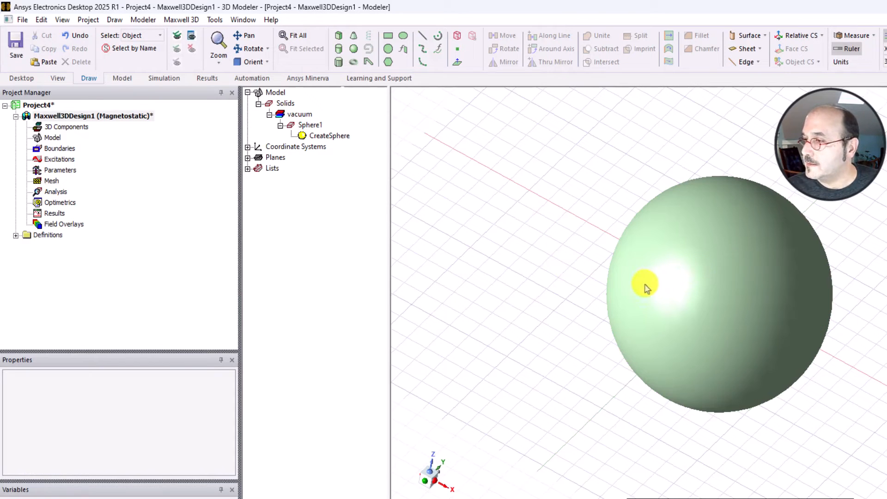
pyautogui.click(679, 298)
pyautogui.click(566, 284)
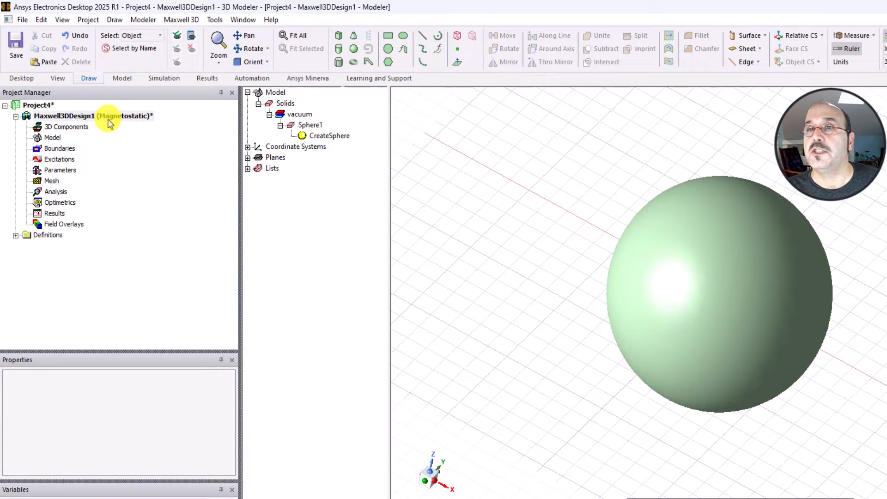
# - Set the design's solution type to Electrostatic and save the project as Project4
pyautogui.click(185, 20)
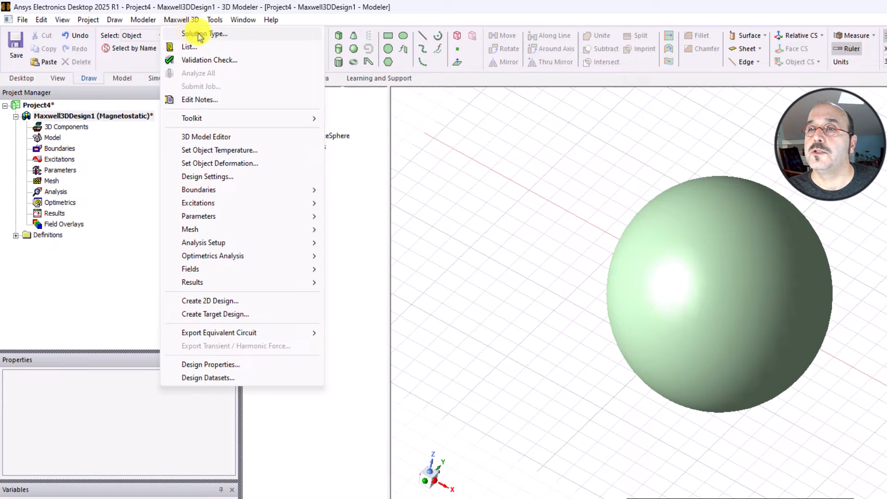
pyautogui.click(221, 34)
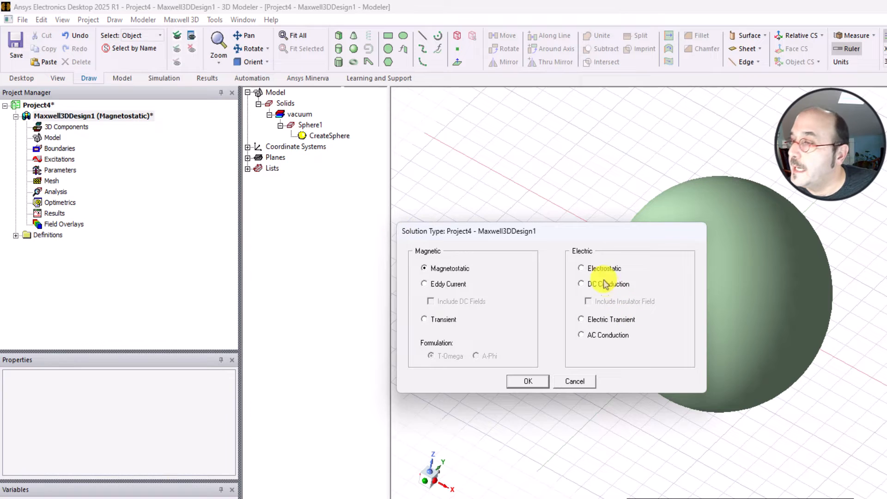
pyautogui.click(591, 272)
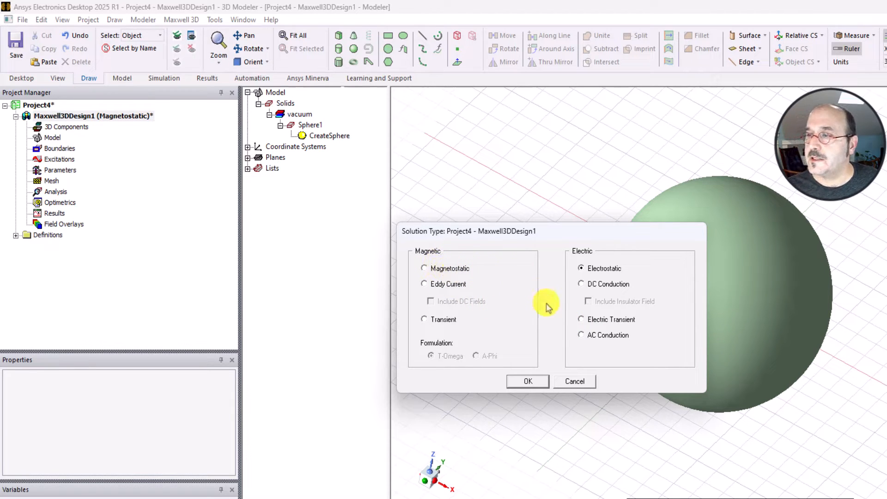
pyautogui.click(544, 384)
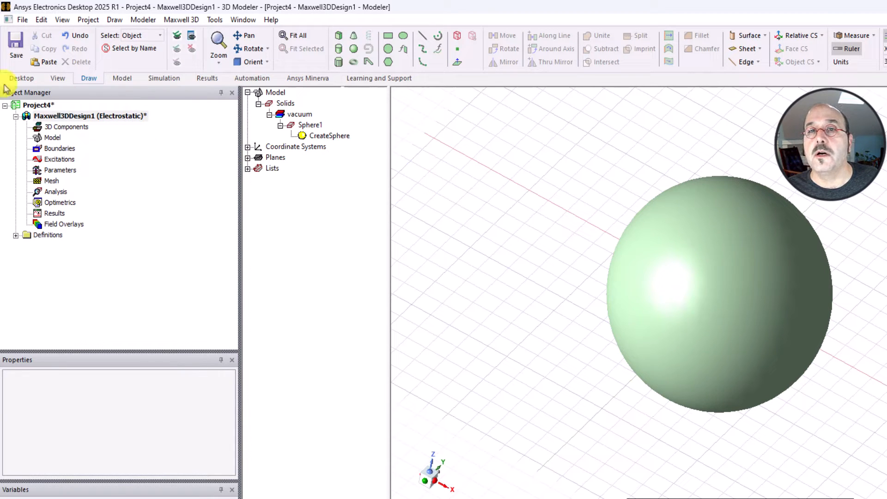
pyautogui.click(17, 55)
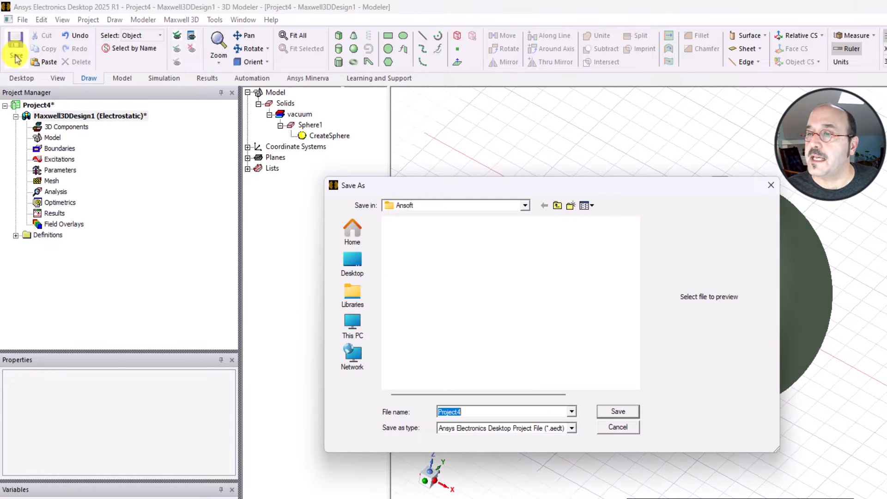
pyautogui.click(619, 412)
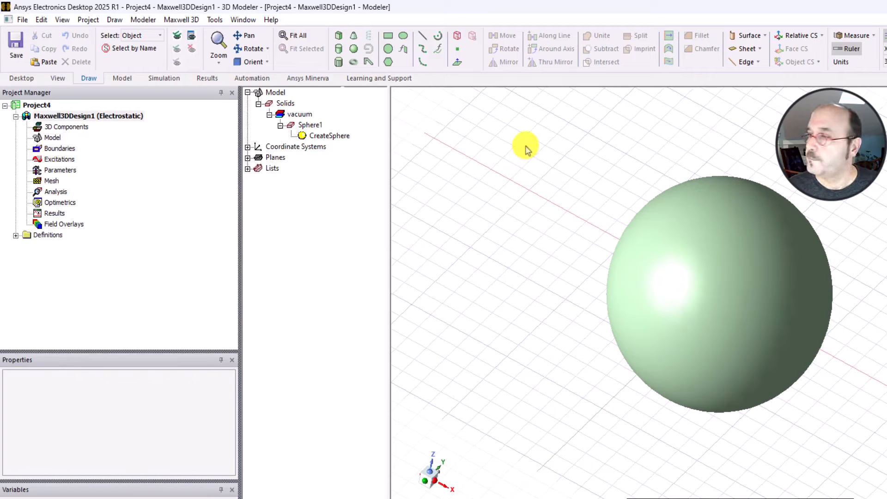
# - Assign the library material copper to Sphere1
pyautogui.scroll(-4, 580, 224)
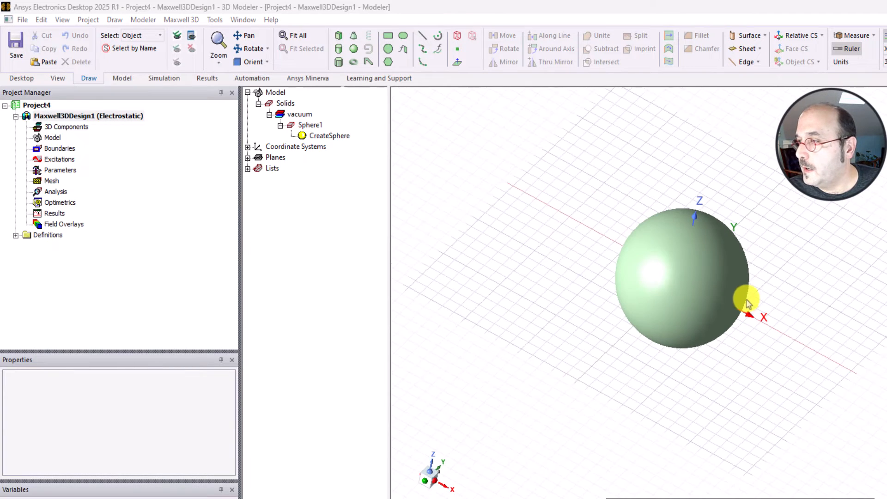
pyautogui.scroll(-1, 748, 302)
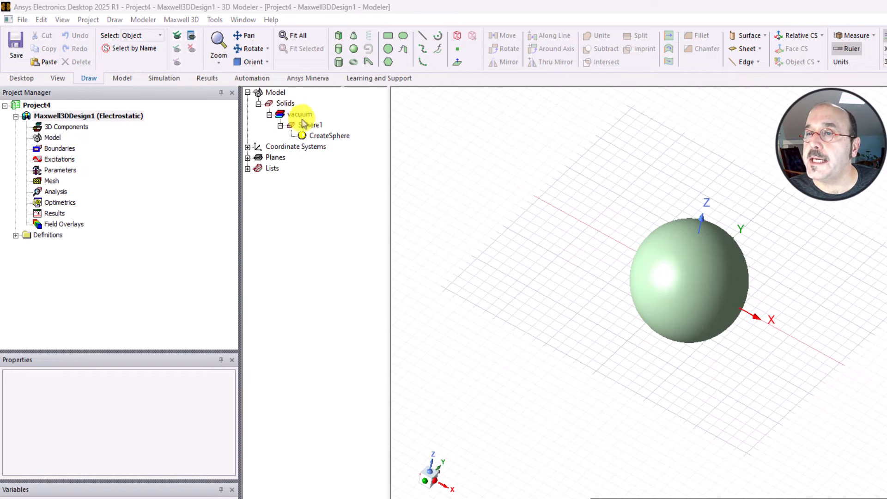
pyautogui.click(309, 125)
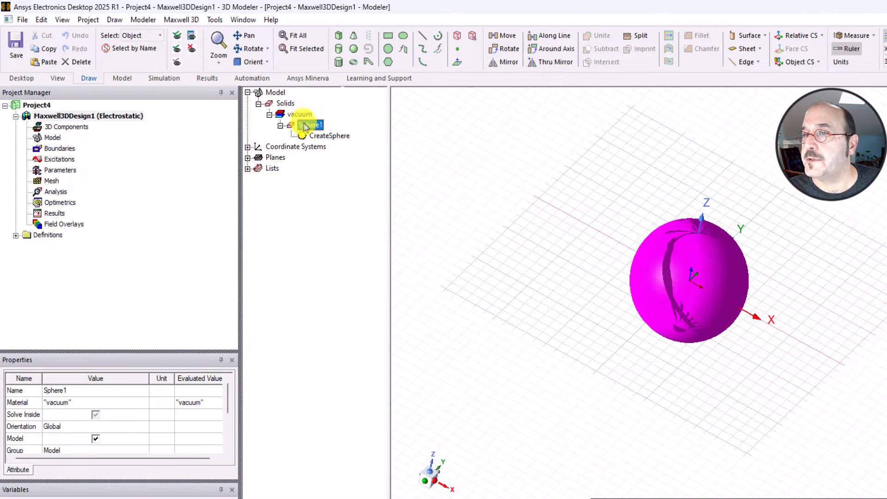
pyautogui.rightClick(304, 126)
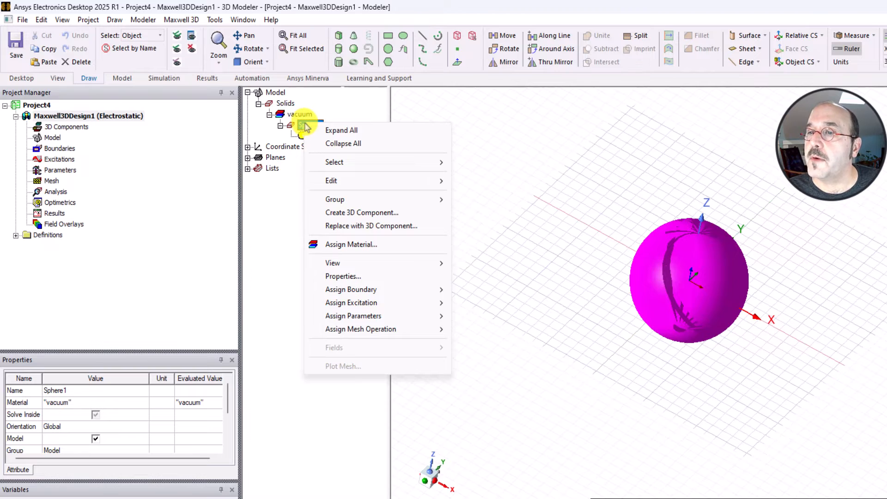
pyautogui.click(350, 244)
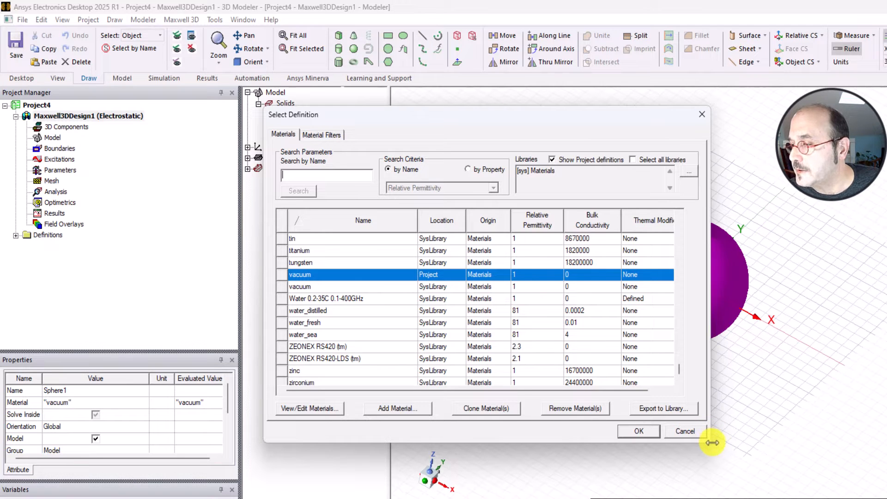
pyautogui.moveTo(711, 442); pyautogui.dragTo(831, 470)
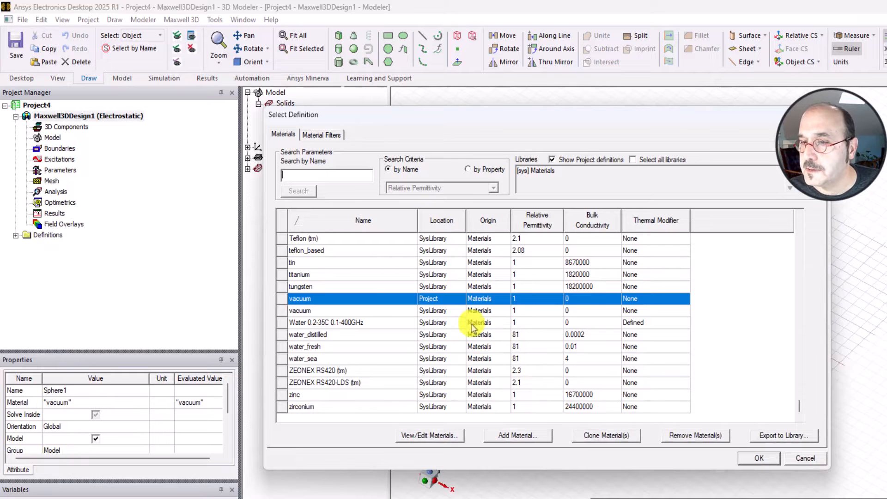
pyautogui.click(340, 175)
pyautogui.write('copper')
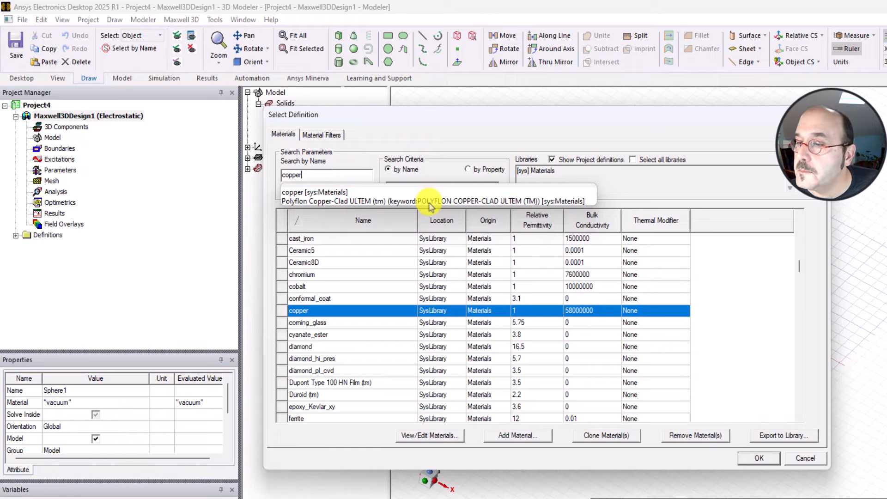
pyautogui.click(332, 314)
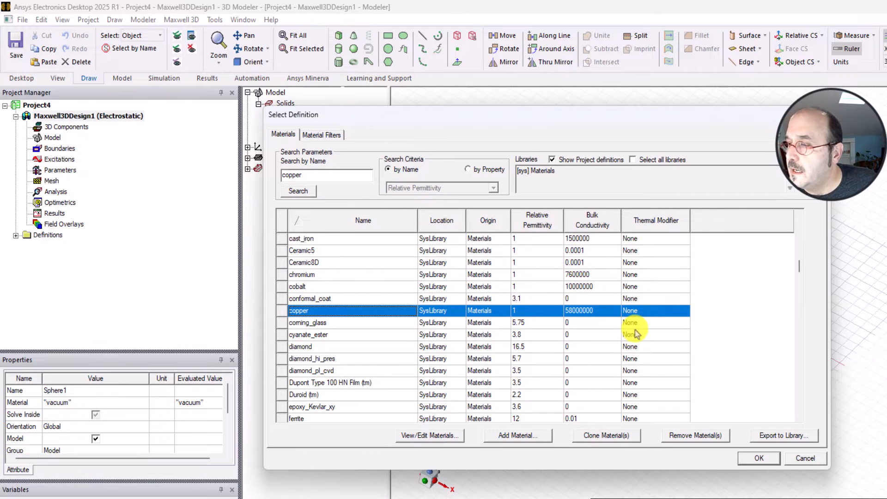
pyautogui.click(759, 458)
pyautogui.click(697, 384)
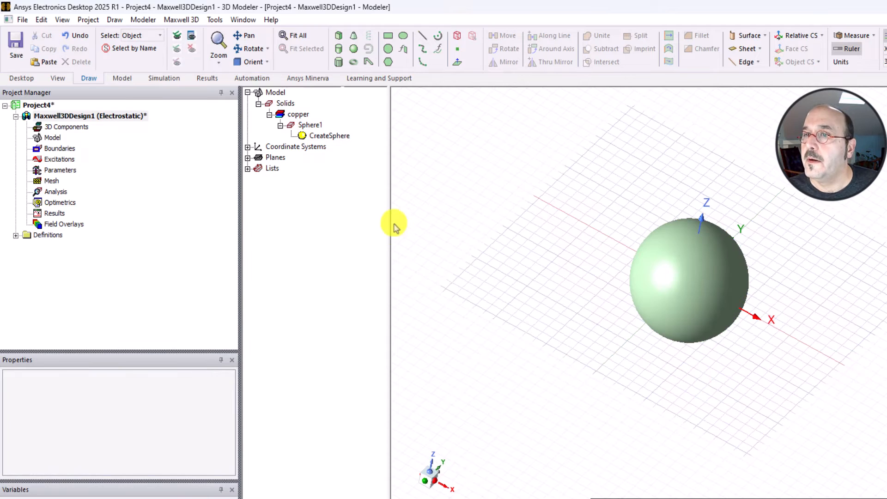
# - Create a region around the sphere, padding all directions similarly with an absolute offset of 250 mm
pyautogui.scroll(-3, 597, 263)
pyautogui.scroll(-2, 855, 313)
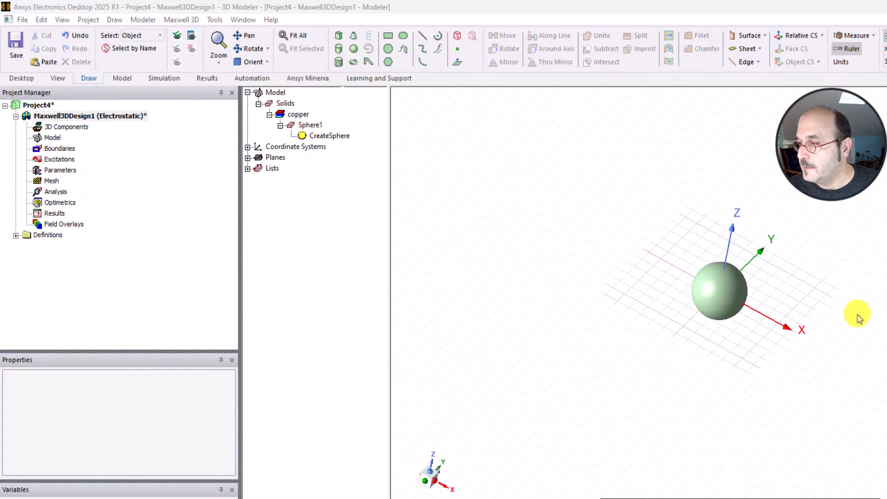
pyautogui.scroll(-3, 703, 297)
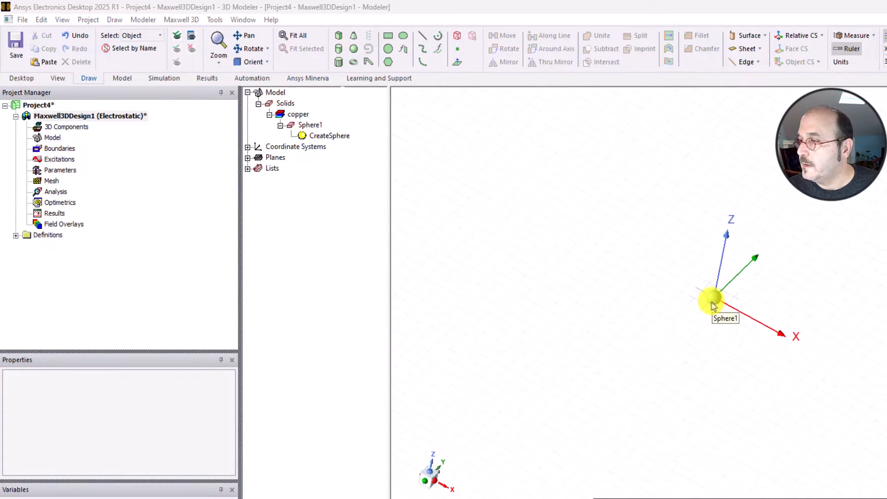
pyautogui.click(458, 42)
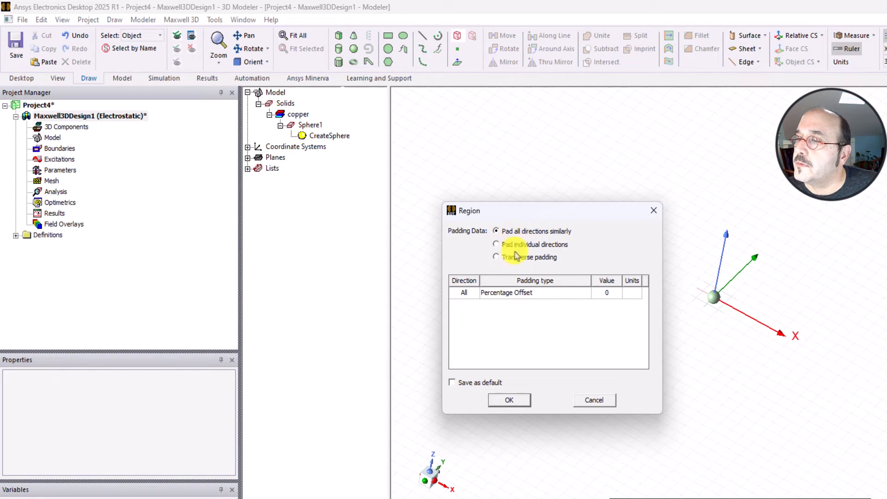
pyautogui.click(518, 297)
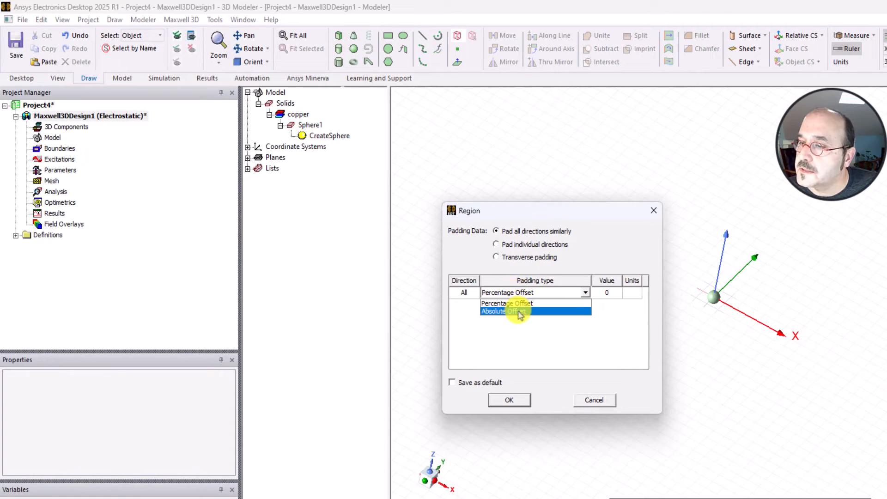
pyautogui.click(518, 311)
pyautogui.click(609, 293)
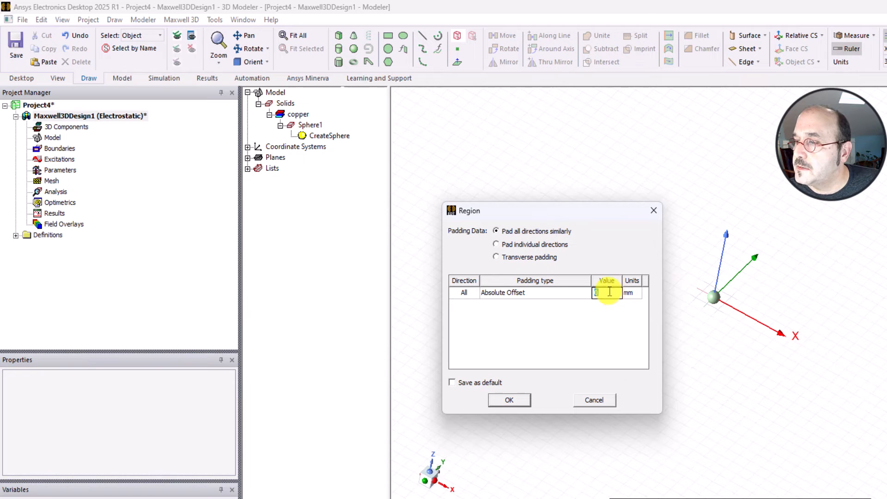
pyautogui.click(619, 292)
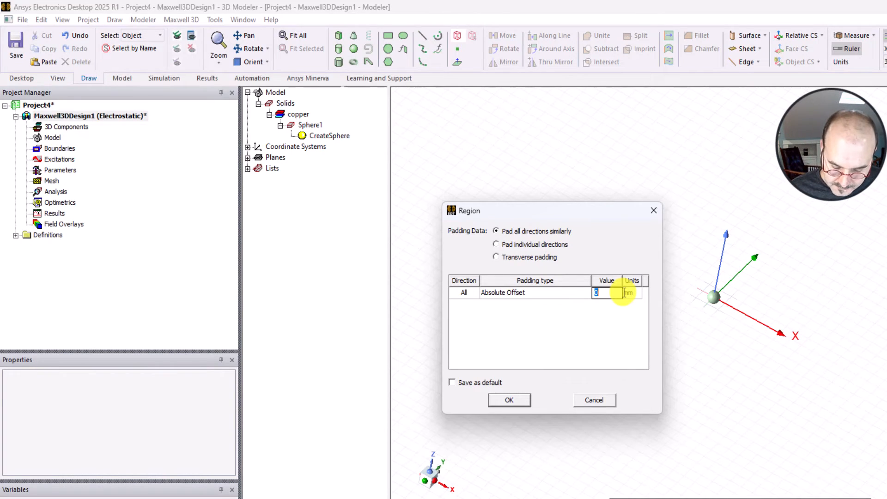
pyautogui.write('250')
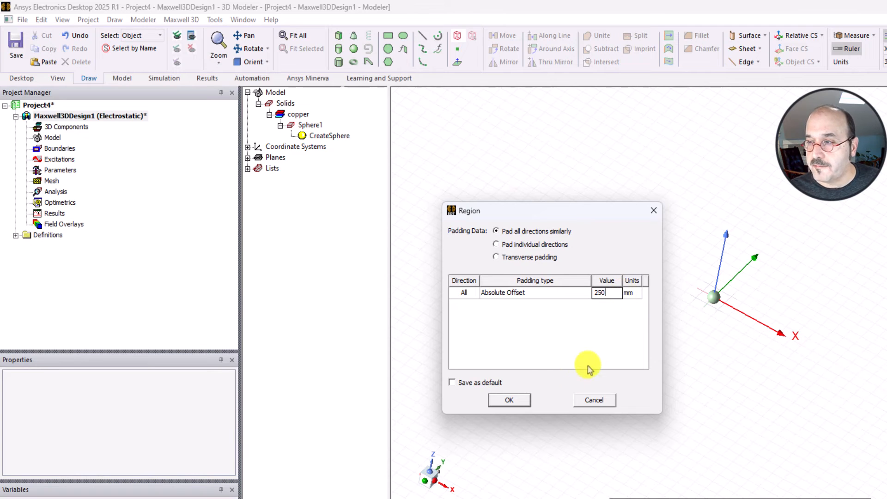
pyautogui.click(510, 400)
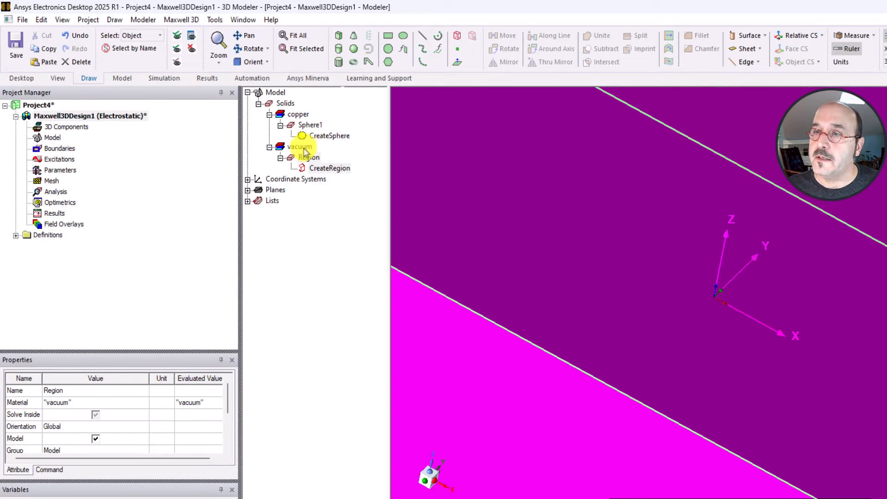
# - Review the region's creation parameters and attributes, and view its extent around the sphere
pyautogui.click(319, 169)
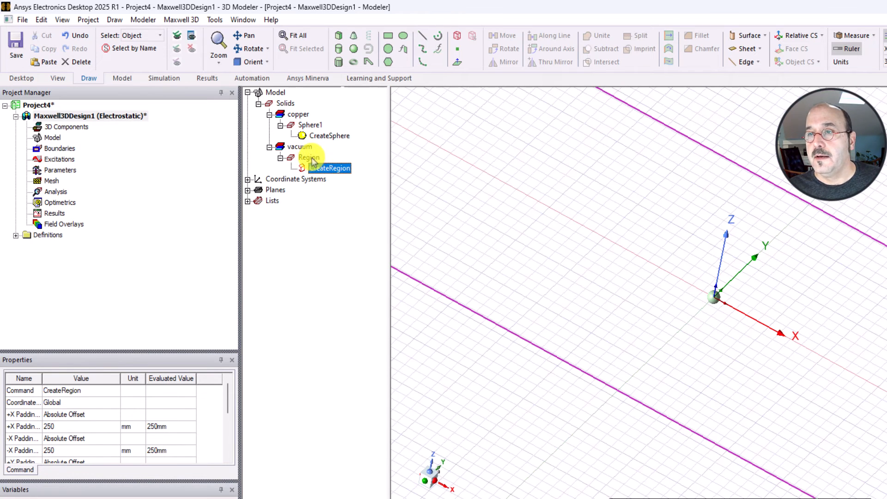
pyautogui.click(308, 157)
pyautogui.scroll(-10, 654, 263)
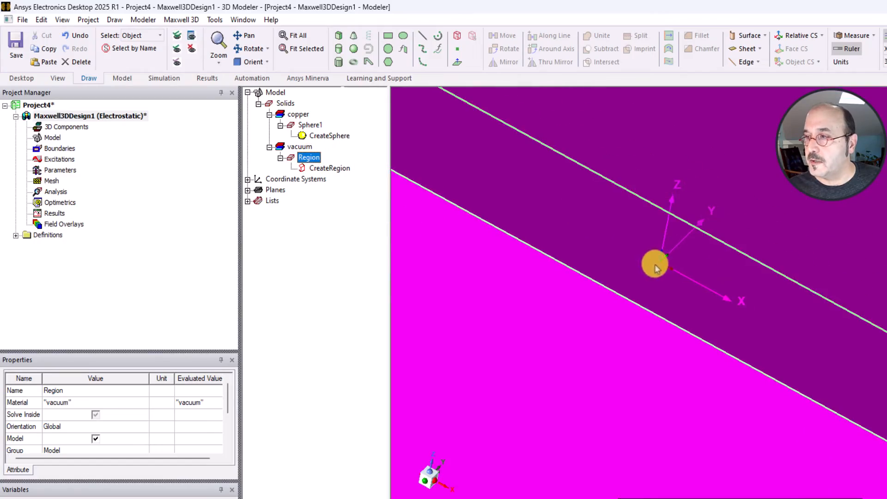
# - Examine the vacuum region from several directions, including straight onto the XZ plane, and compare its size with the copper sphere at the origin
pyautogui.click(864, 332)
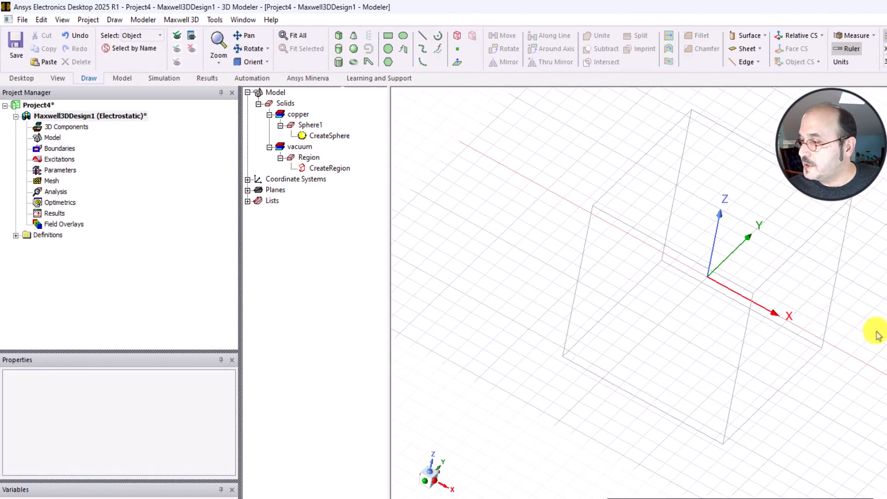
pyautogui.moveTo(876, 334); pyautogui.dragTo(452, 348, button='middle')
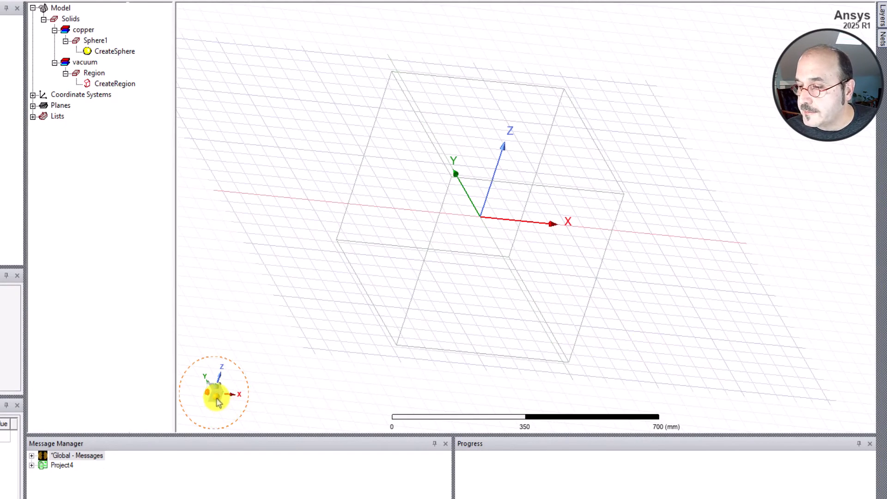
pyautogui.click(226, 411)
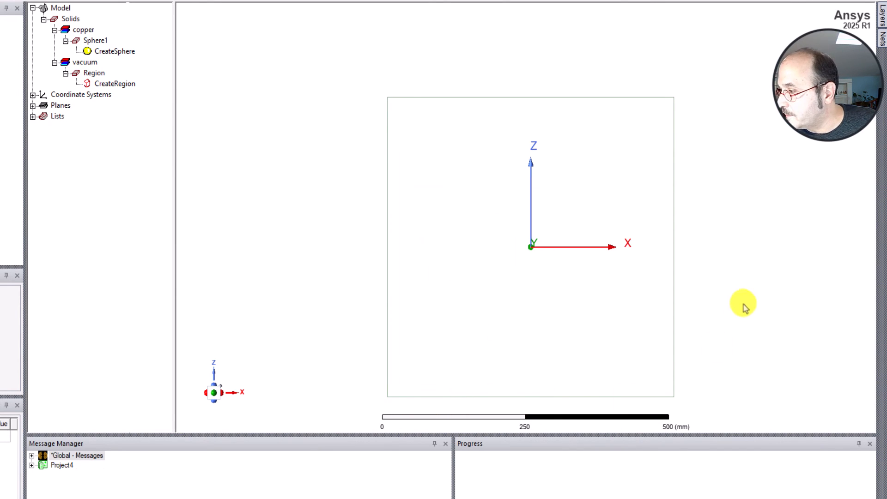
pyautogui.moveTo(744, 304); pyautogui.dragTo(673, 325, button='middle')
pyautogui.scroll(5, 578, 204)
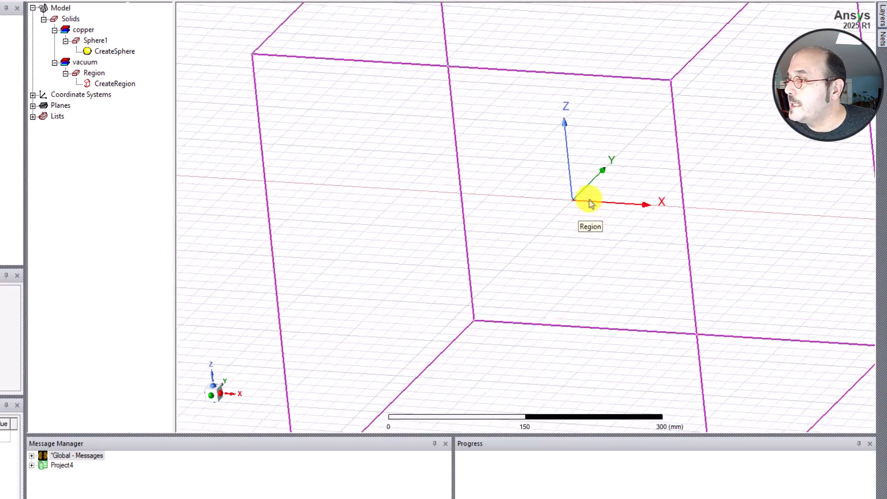
pyautogui.scroll(8, 578, 204)
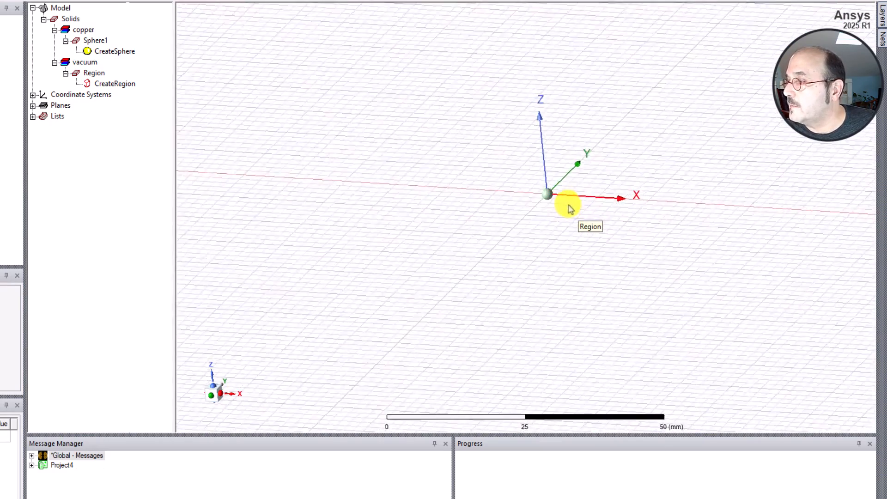
pyautogui.scroll(-9, 564, 208)
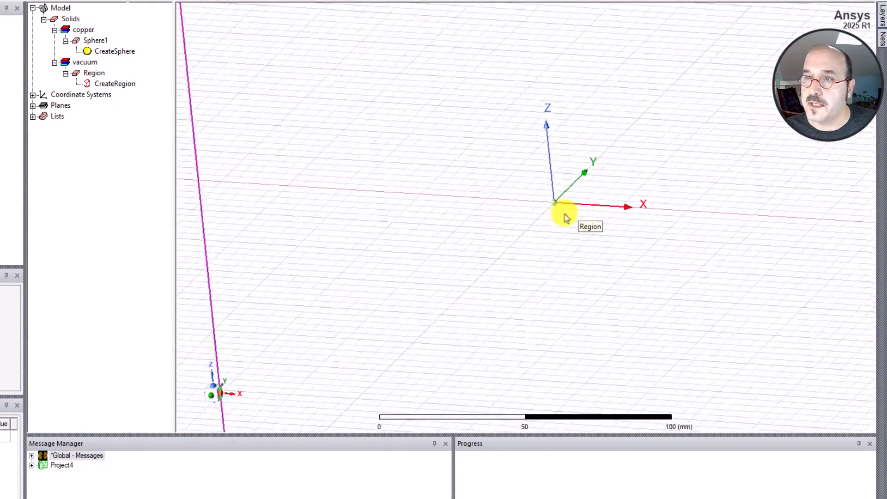
pyautogui.scroll(-4, 560, 219)
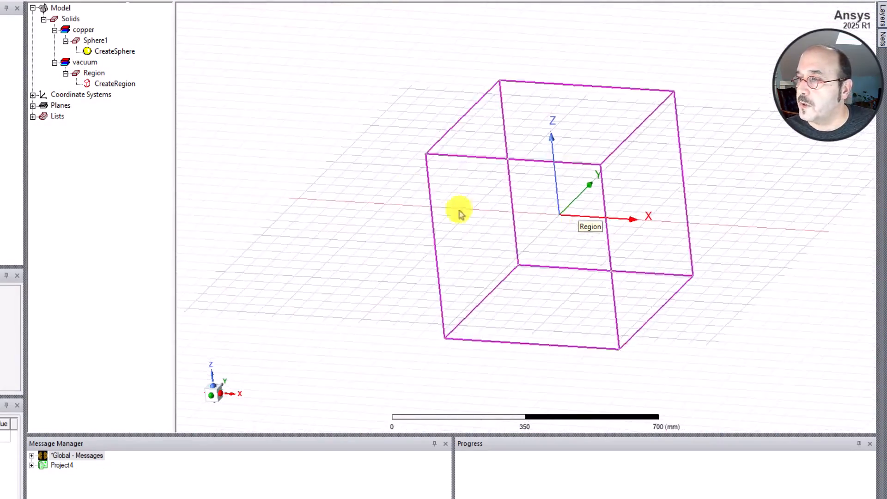
pyautogui.moveTo(334, 160); pyautogui.dragTo(382, 169, button='middle')
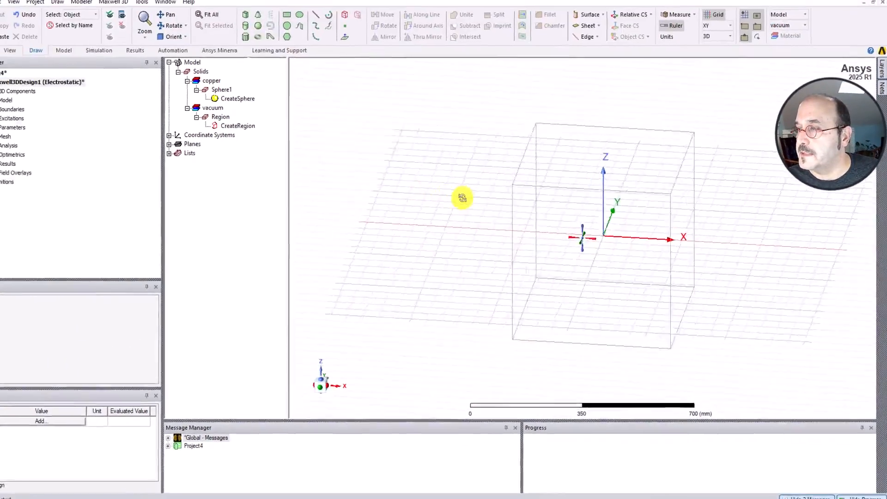
pyautogui.moveTo(462, 198); pyautogui.dragTo(458, 182, button='middle')
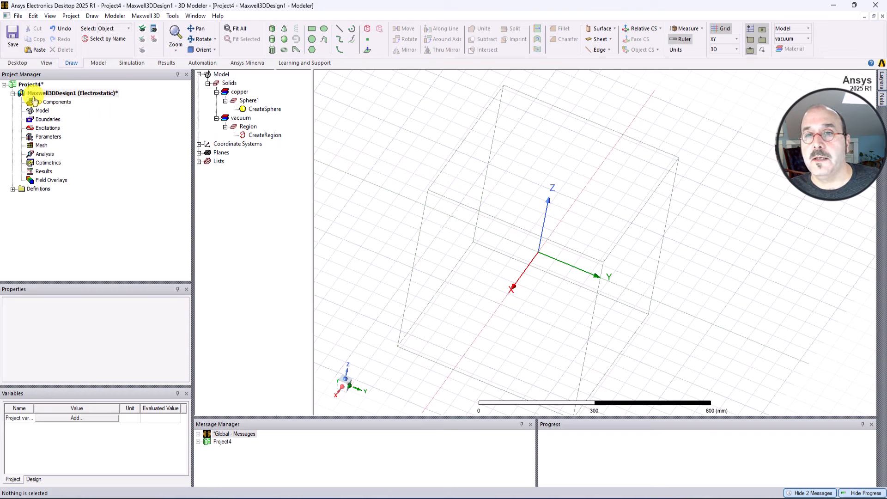
pyautogui.moveTo(463, 187); pyautogui.dragTo(363, 168, button='middle')
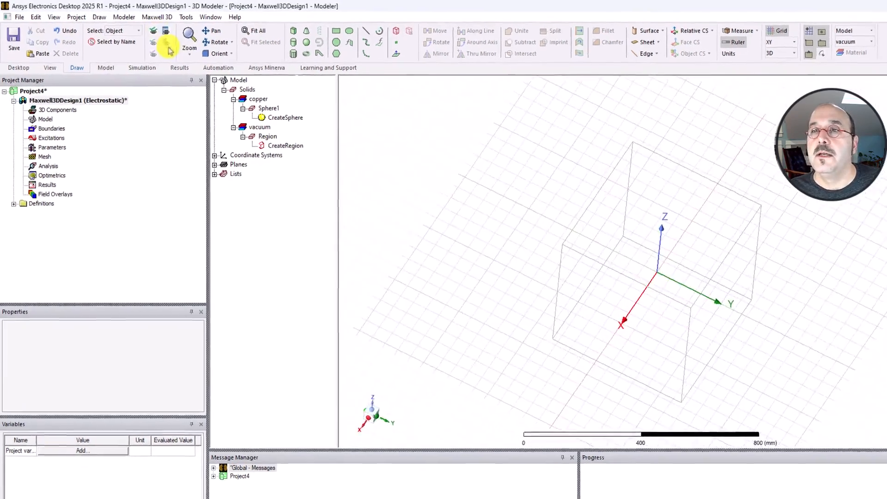